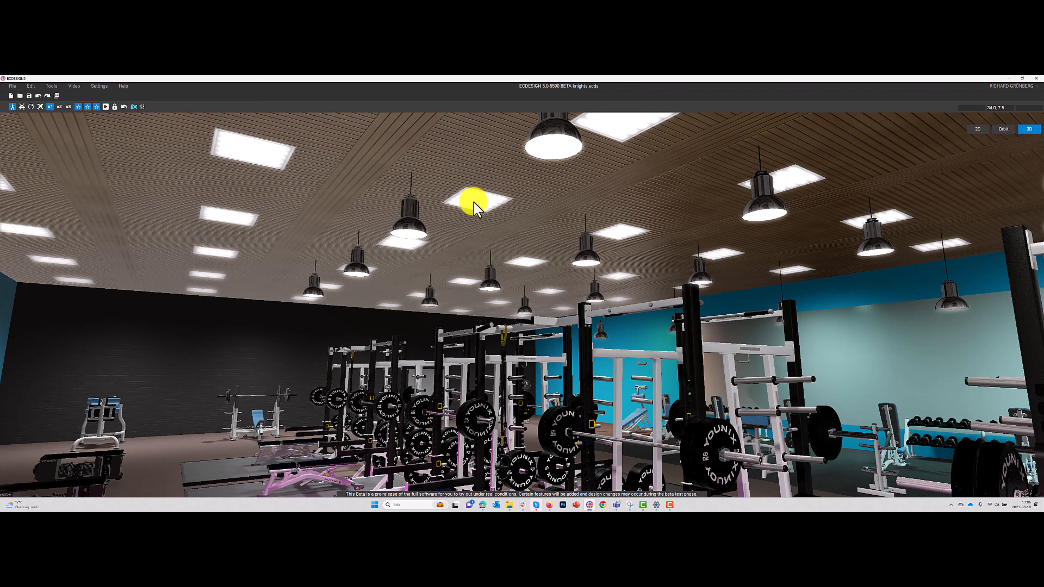
# Select the gym's wooden ceiling in the orbit view and set its light fixture to Spot.
pyautogui.click(1003, 129)
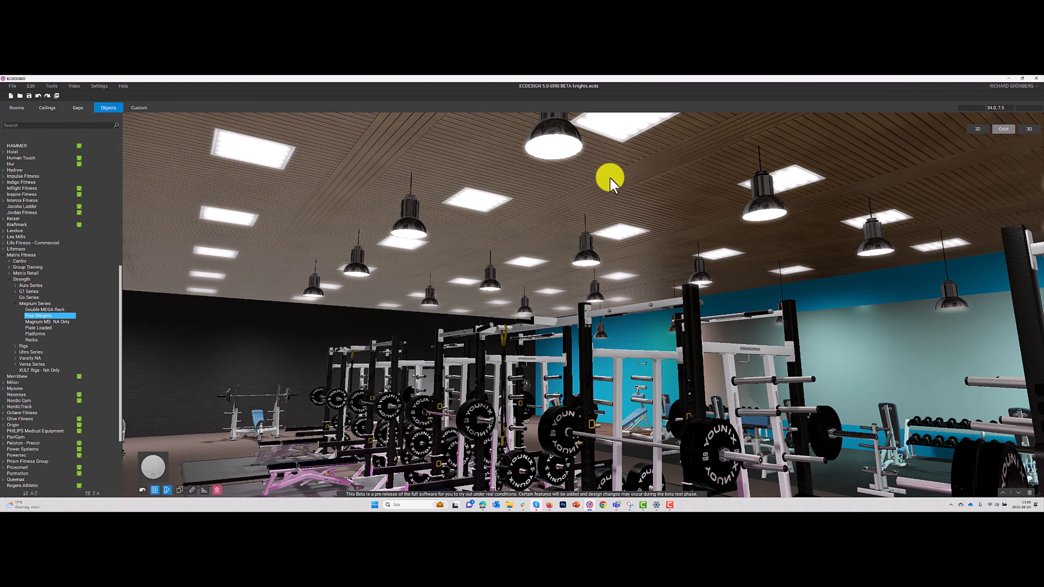
pyautogui.moveTo(519, 186); pyautogui.dragTo(393, 195, button='right')
pyautogui.moveTo(398, 241); pyautogui.dragTo(456, 230, button='right')
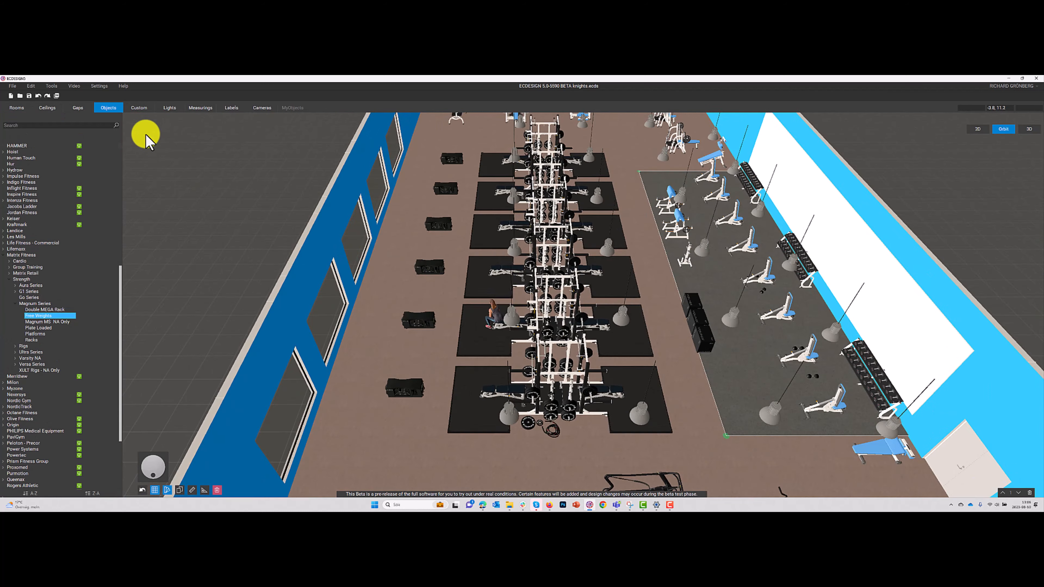
pyautogui.click(41, 107)
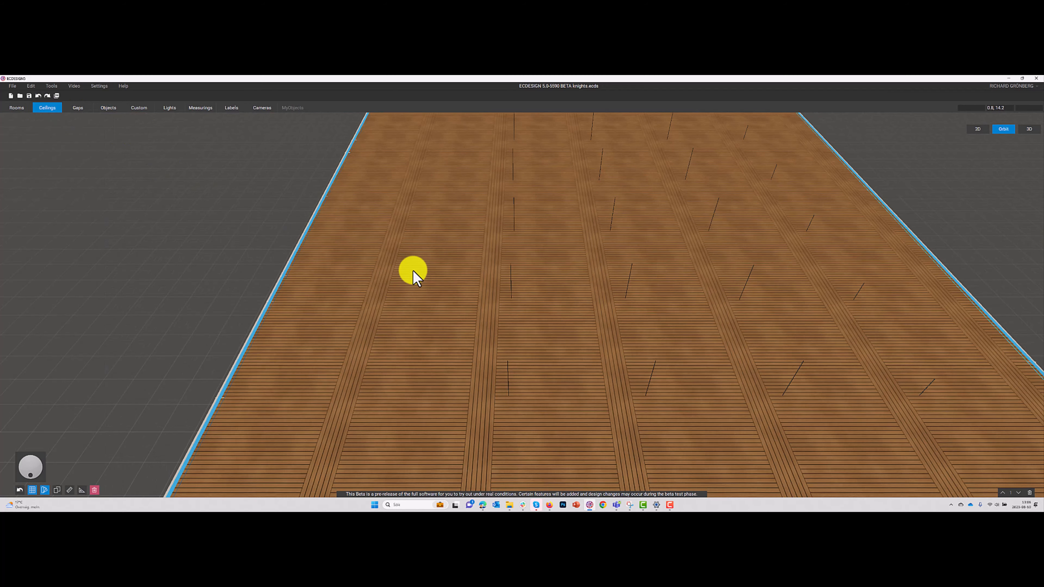
pyautogui.moveTo(412, 271); pyautogui.dragTo(517, 280, button='right')
pyautogui.scroll(-3, 528, 291)
pyautogui.moveTo(518, 281); pyautogui.dragTo(534, 353, button='middle')
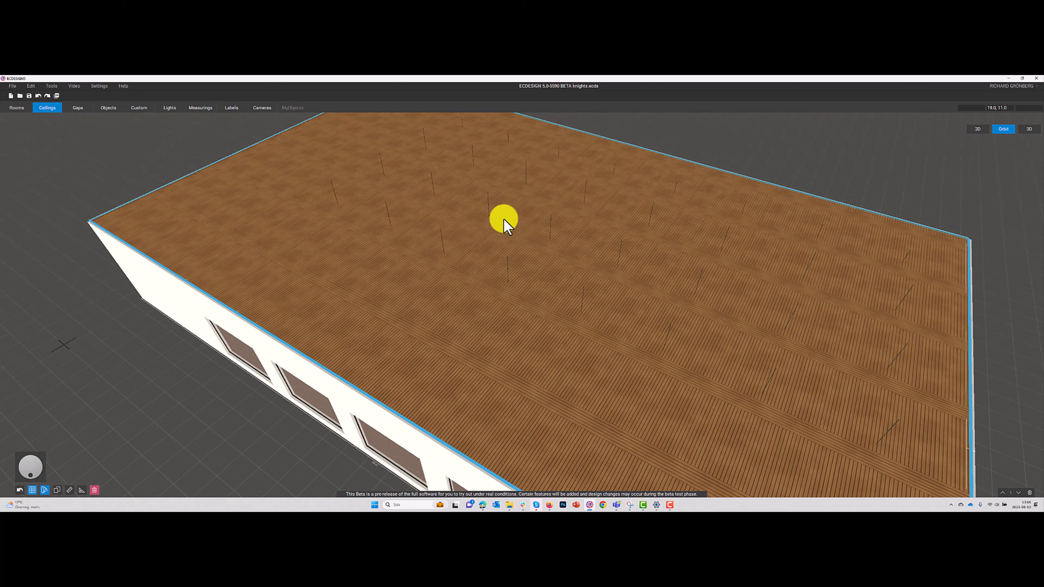
pyautogui.click(487, 220)
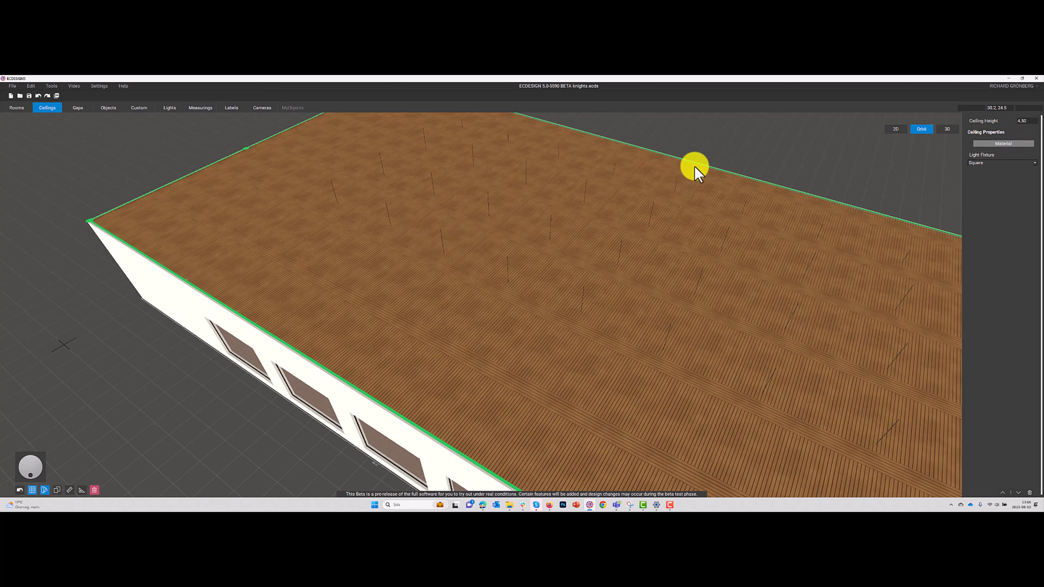
pyautogui.click(1001, 162)
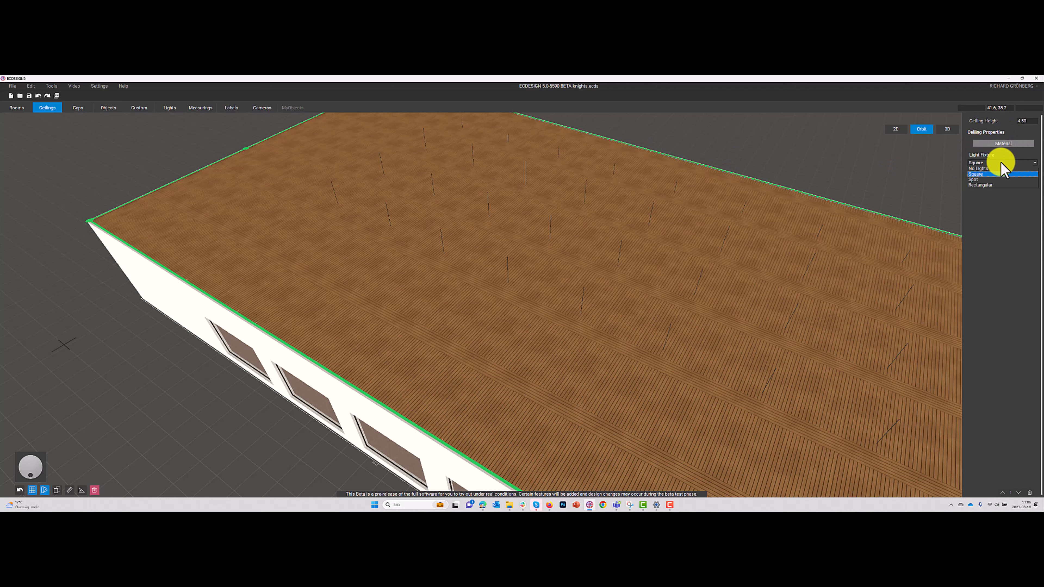
pyautogui.click(990, 180)
# Inspect the ceiling's spot lights from inside the gym in the 3D view.
pyautogui.click(1028, 128)
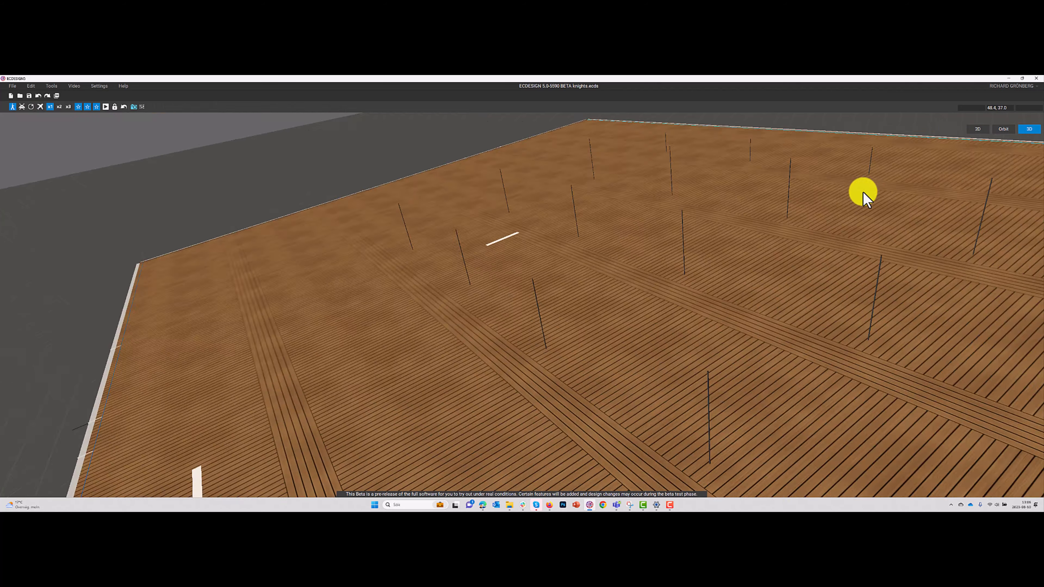
pyautogui.moveTo(717, 222); pyautogui.dragTo(743, 135)
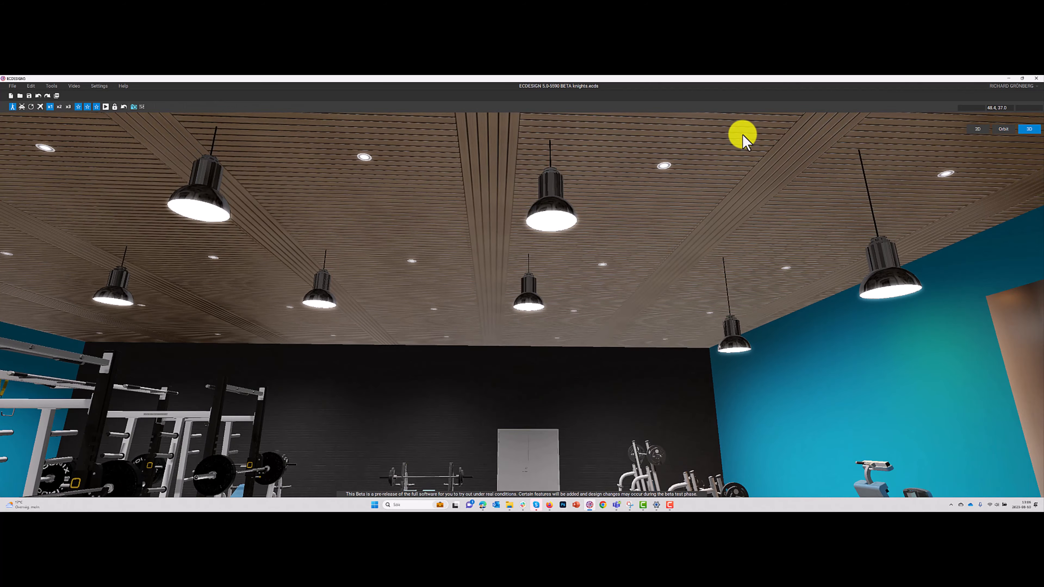
pyautogui.moveTo(426, 219); pyautogui.dragTo(415, 150)
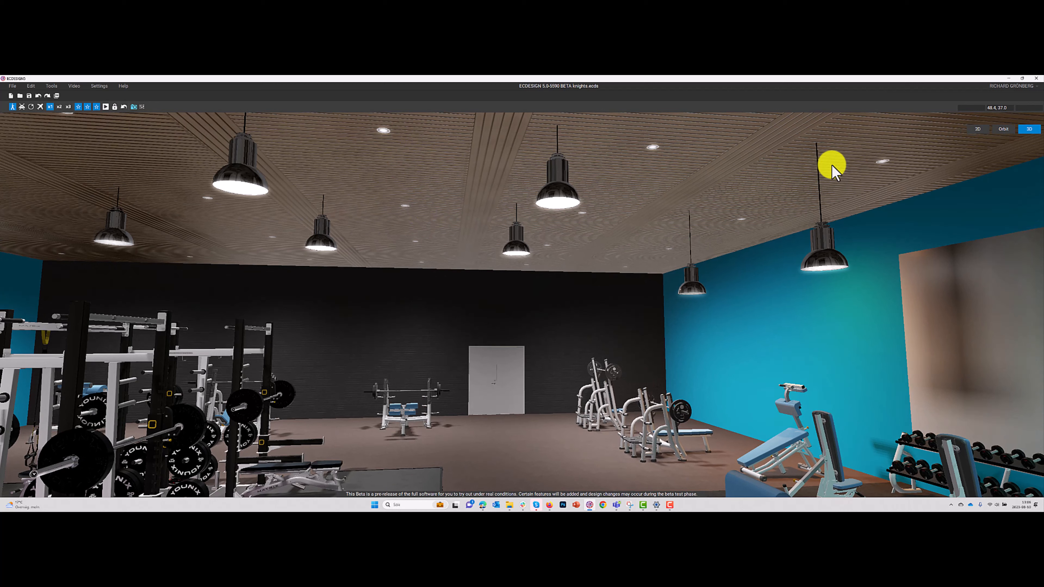
# Display the custom lights in the orbit view, then select and slightly shift the one above the bench in the black-walled corner.
pyautogui.click(1000, 129)
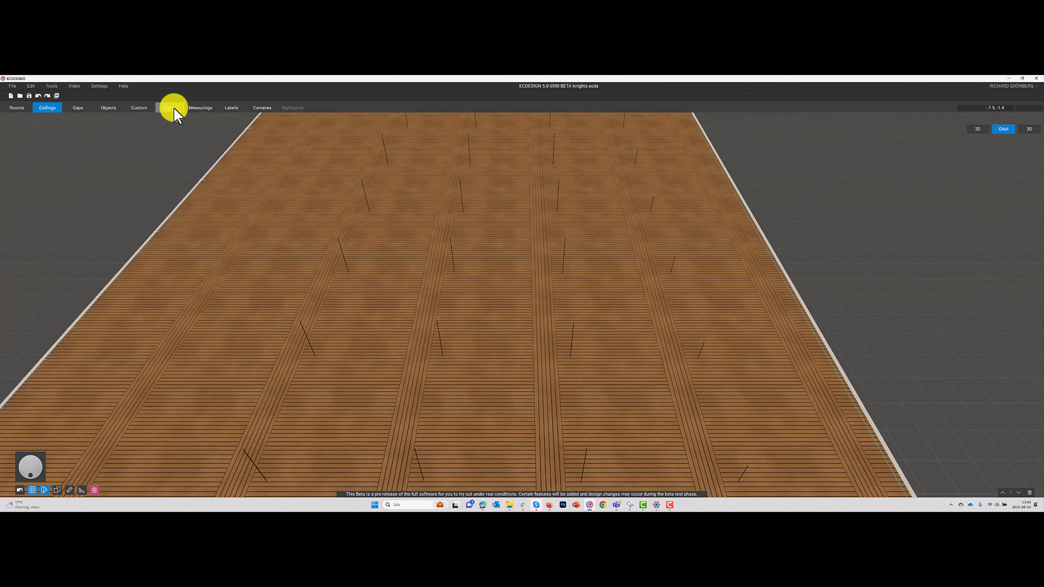
pyautogui.click(172, 108)
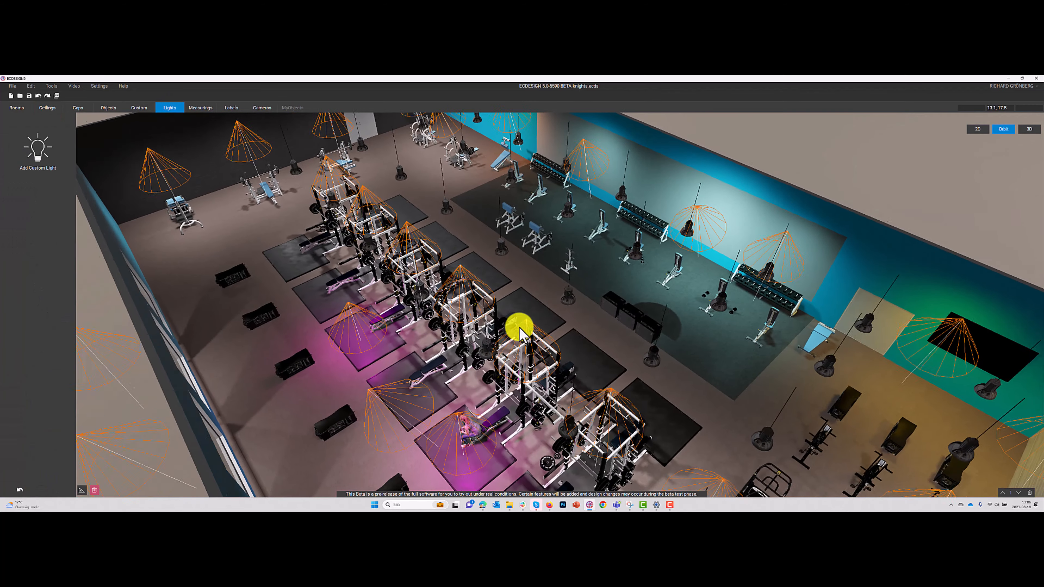
pyautogui.moveTo(519, 328); pyautogui.dragTo(528, 369, button='middle')
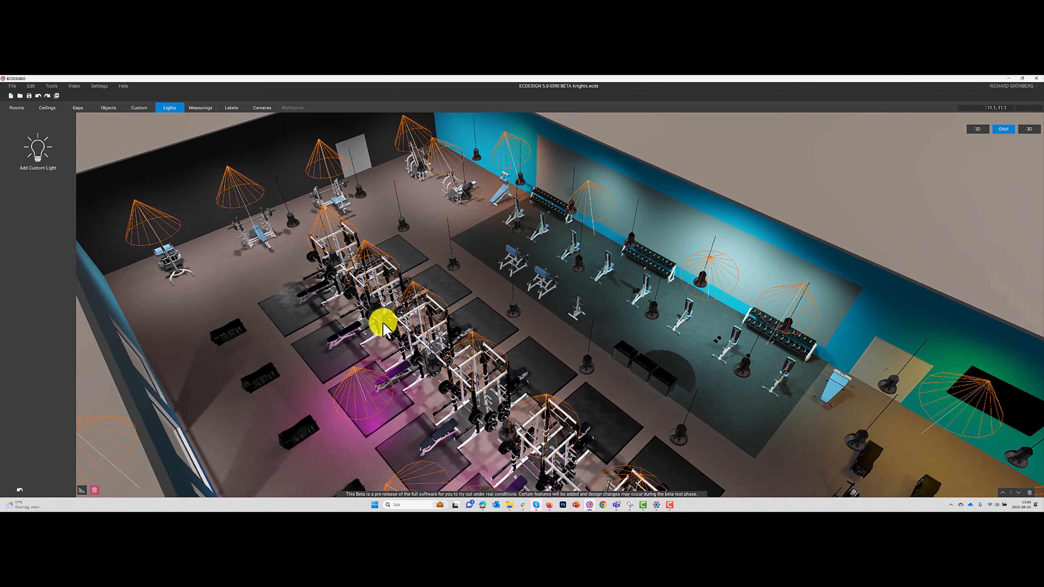
pyautogui.scroll(5, 243, 262)
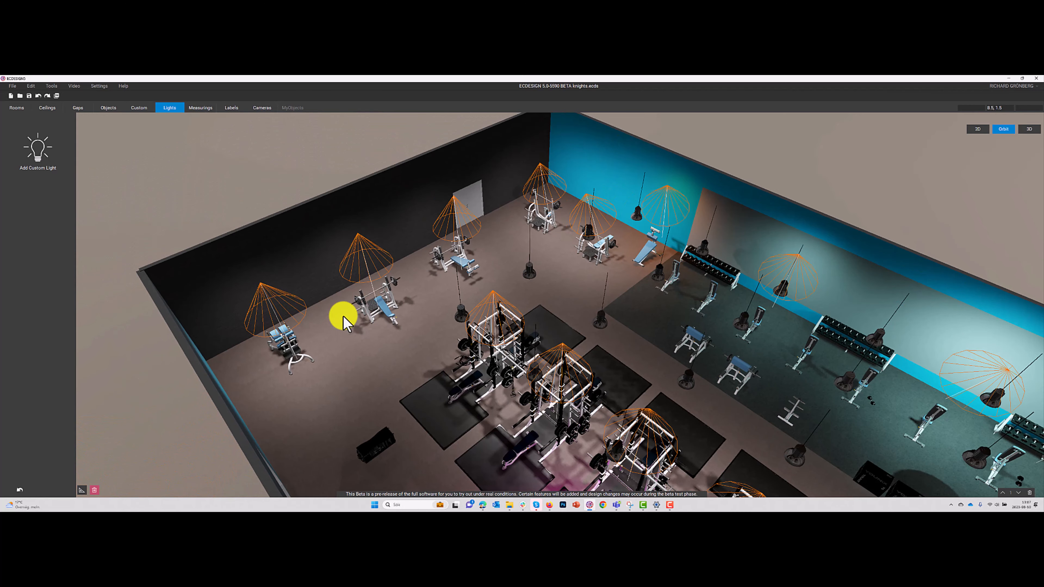
pyautogui.click(276, 302)
pyautogui.moveTo(276, 302)
pyautogui.mouseDown()
pyautogui.moveTo(302, 372)
pyautogui.moveTo(298, 359)
pyautogui.mouseUp()
pyautogui.moveTo(778, 251); pyautogui.dragTo(715, 228, button='middle')
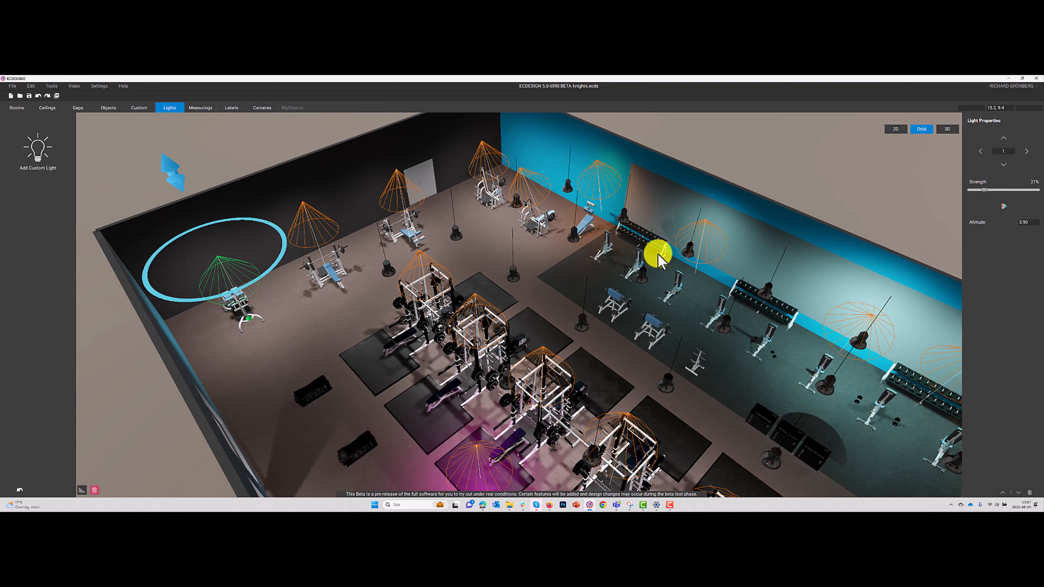
# Open the walkthrough video editor from the 3D view and create a new video clip.
pyautogui.click(947, 129)
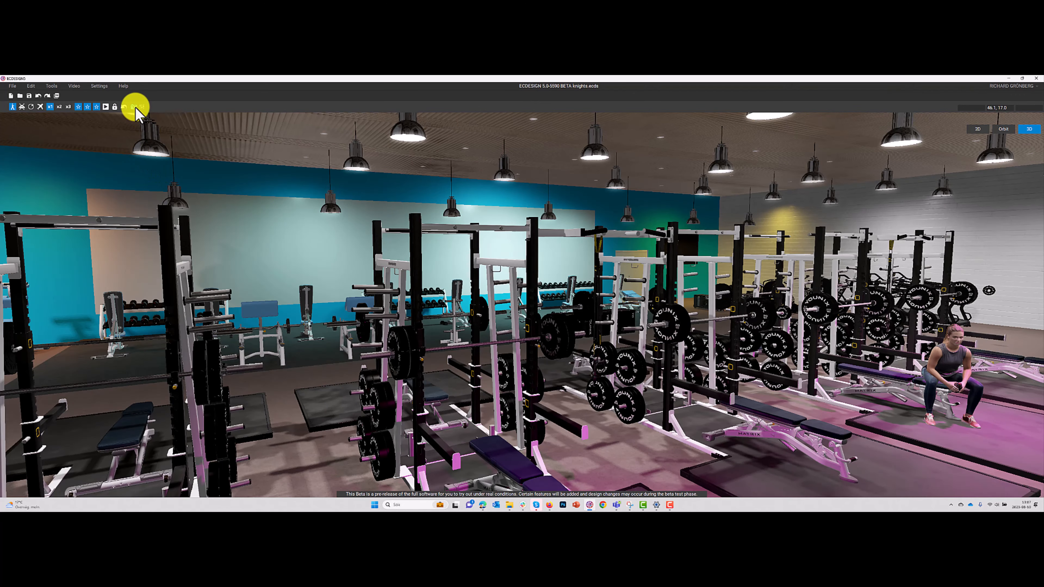
pyautogui.click(136, 108)
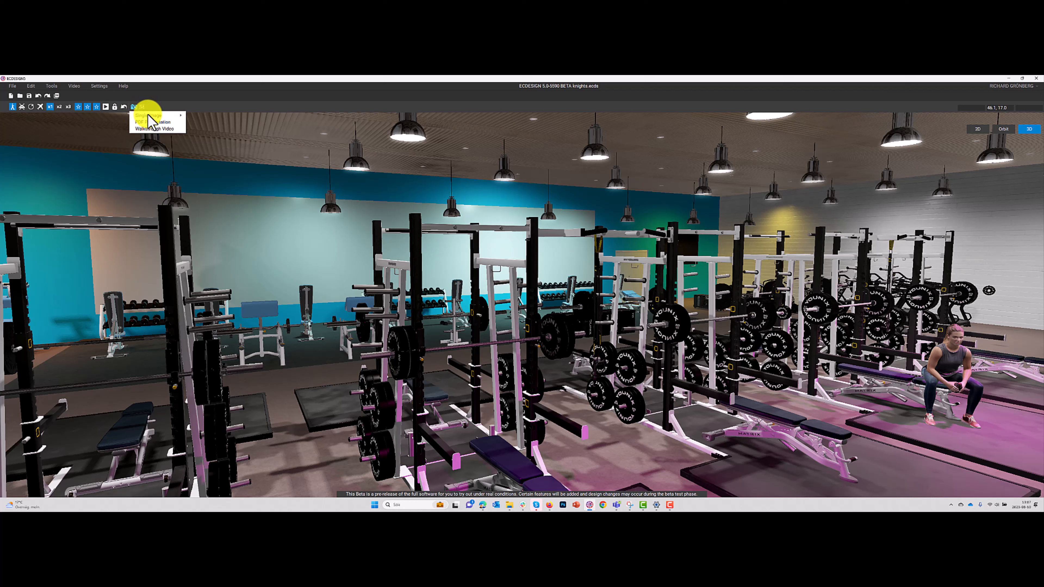
pyautogui.moveTo(145, 116)
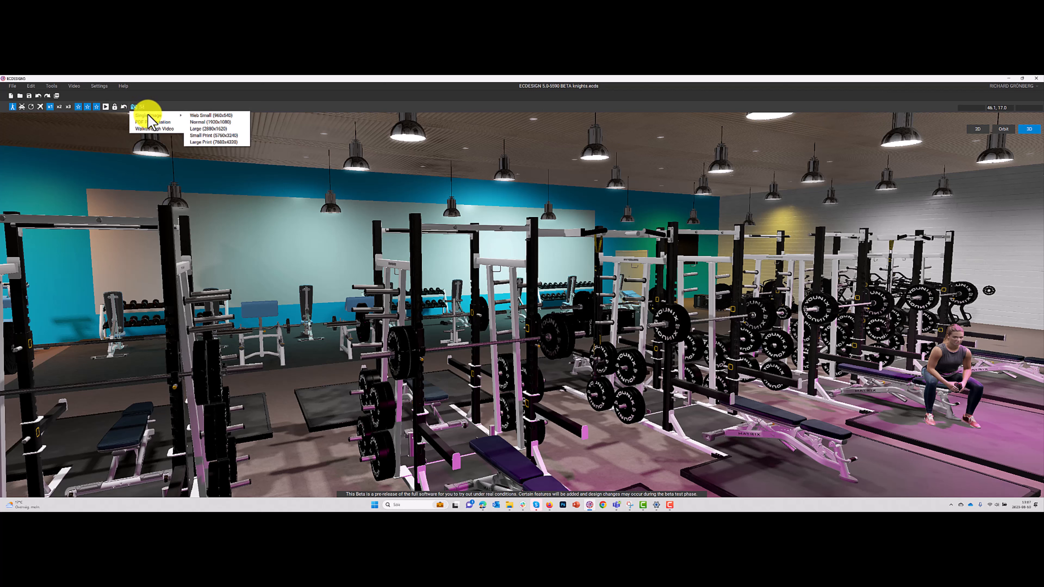
pyautogui.click(152, 129)
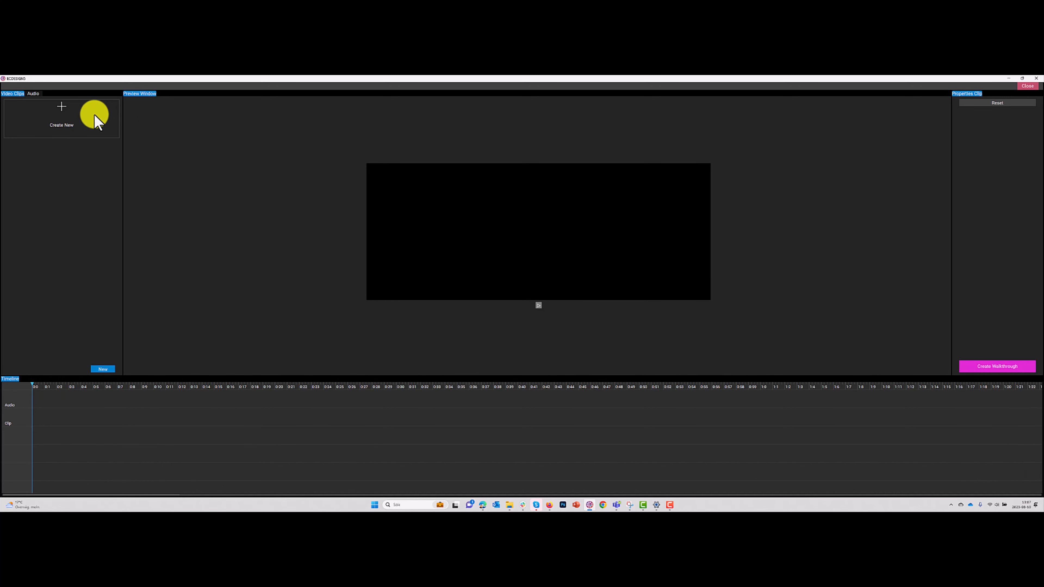
pyautogui.click(63, 110)
# Frame the row of racks against the blue wall and capture the view as the clip's first keyframe.
pyautogui.moveTo(462, 318); pyautogui.dragTo(693, 370, button='right')
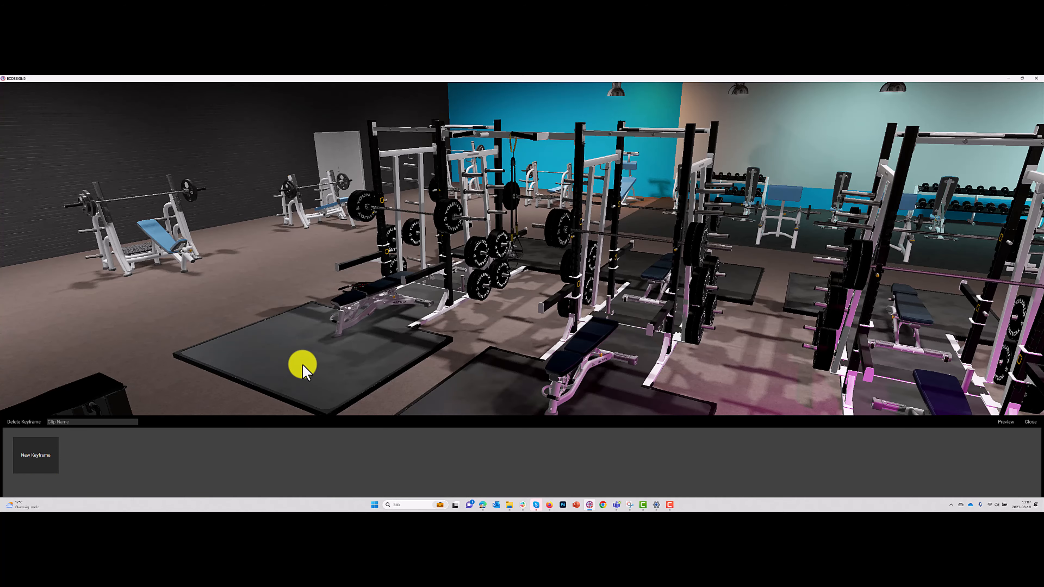
pyautogui.moveTo(261, 320); pyautogui.dragTo(591, 273, button='middle')
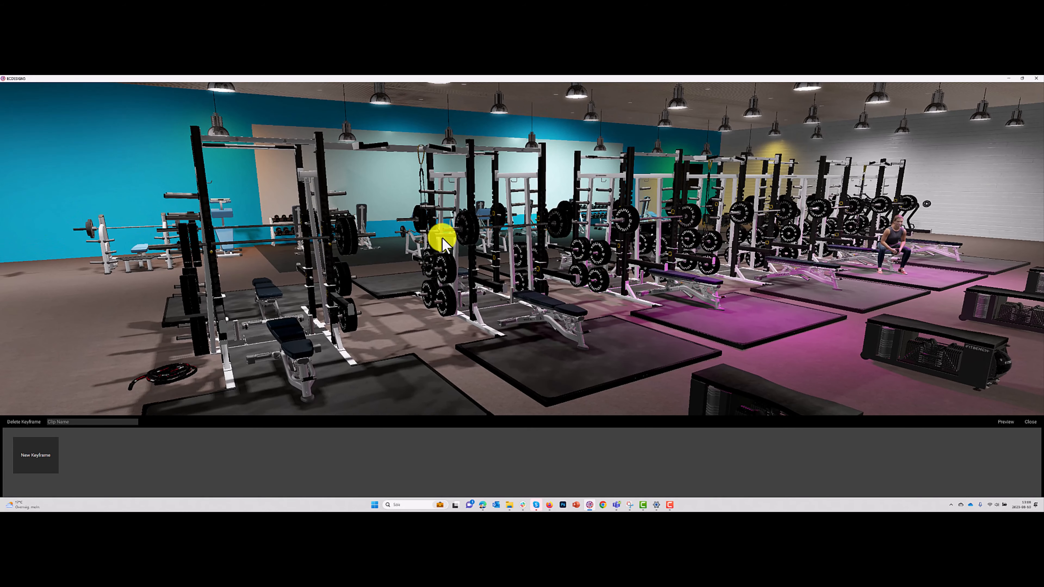
pyautogui.click(44, 467)
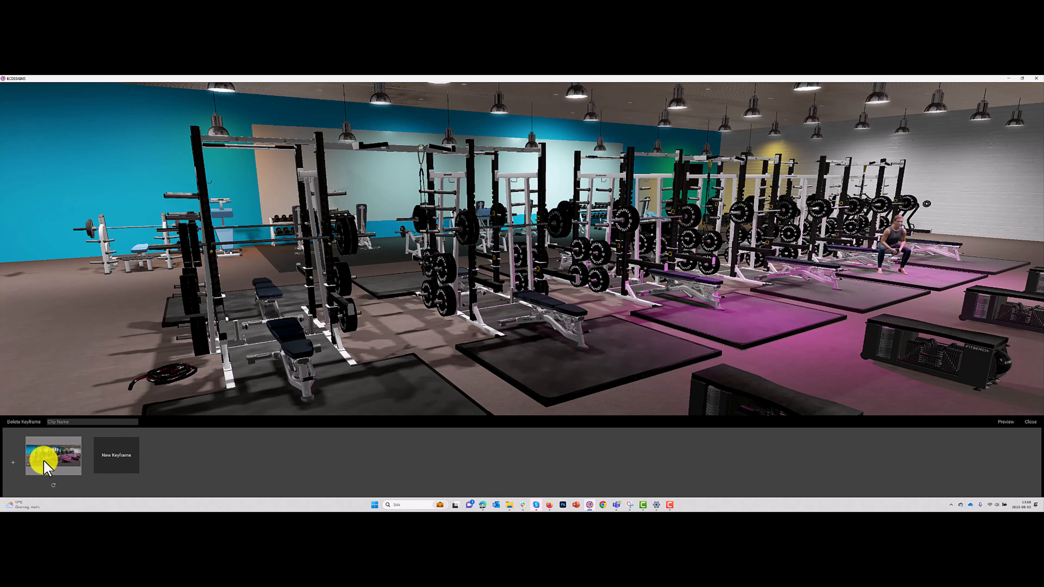
# Add two more keyframes, one from the opposite end of the racks and one looking along their other side towards the windows.
pyautogui.press('d')
pyautogui.moveTo(486, 298); pyautogui.dragTo(166, 317, button='right')
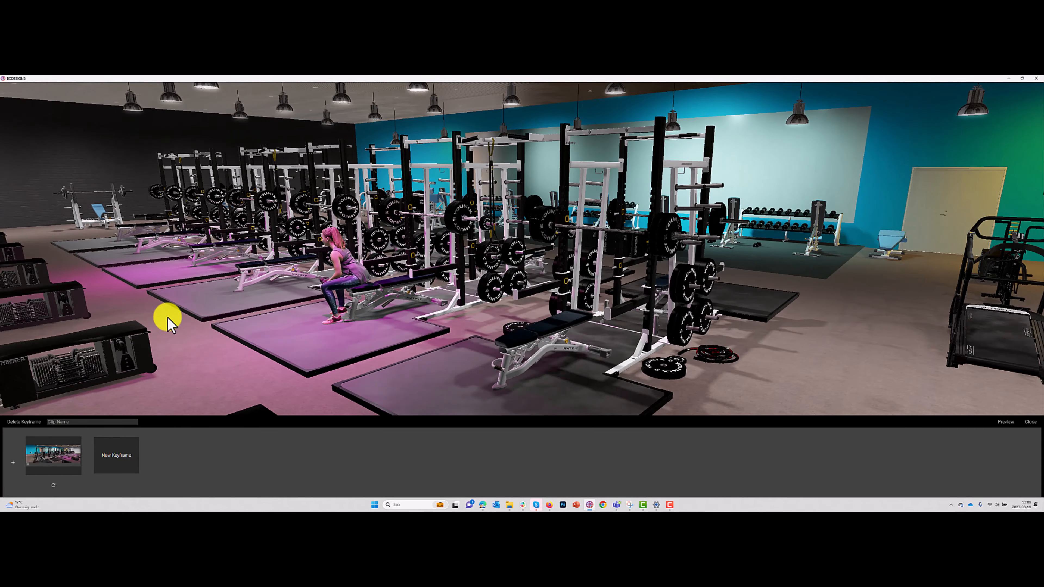
pyautogui.click(115, 459)
pyautogui.moveTo(493, 304); pyautogui.dragTo(237, 331, button='right')
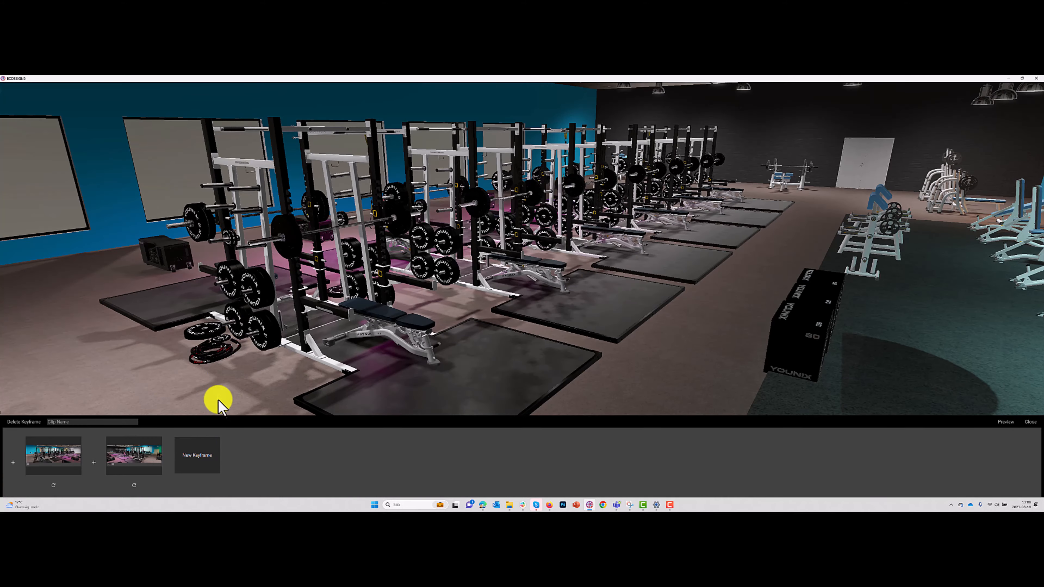
pyautogui.click(193, 464)
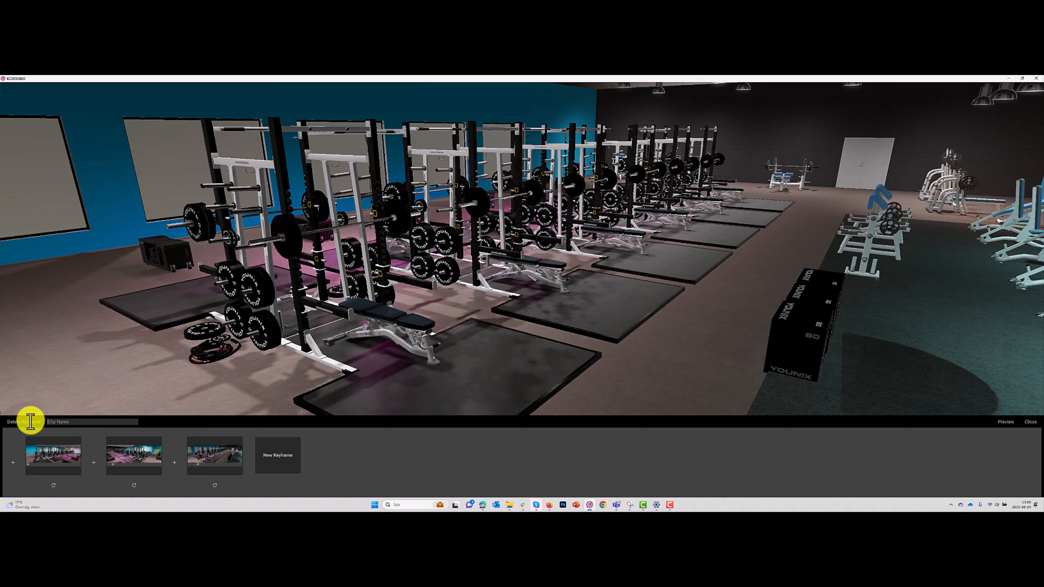
# Name the clip START and preview its camera movement.
pyautogui.write('START')
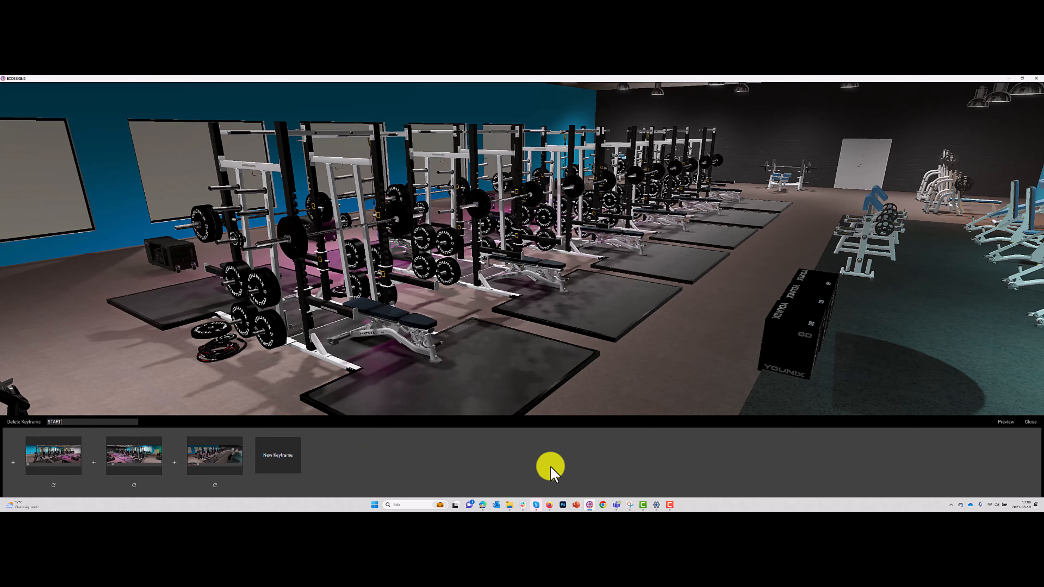
pyautogui.click(1007, 422)
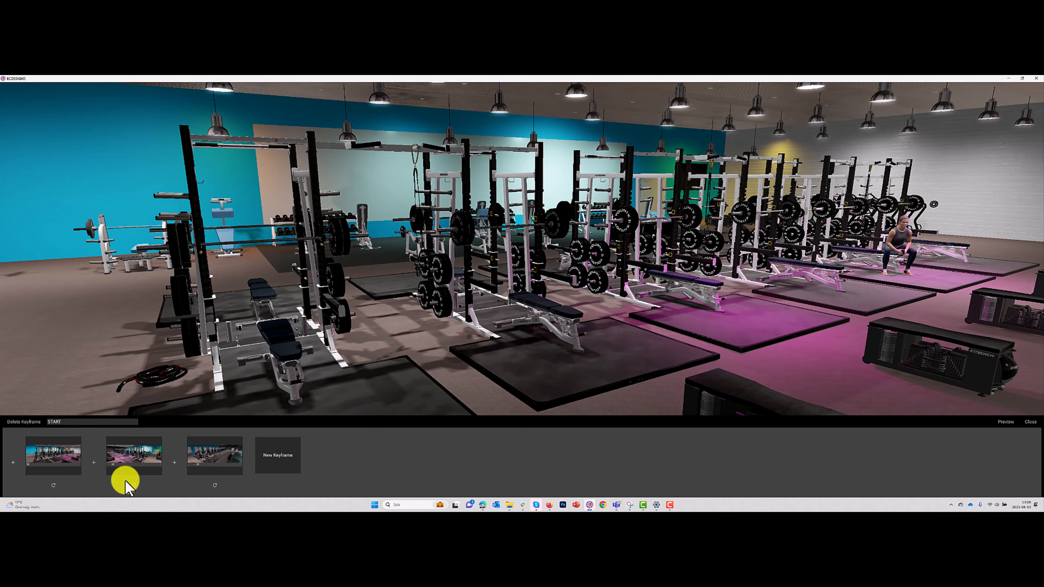
# Reframe the third keyframe from further back, bringing the treadmill into view, and update it with the new camera position.
pyautogui.click(215, 454)
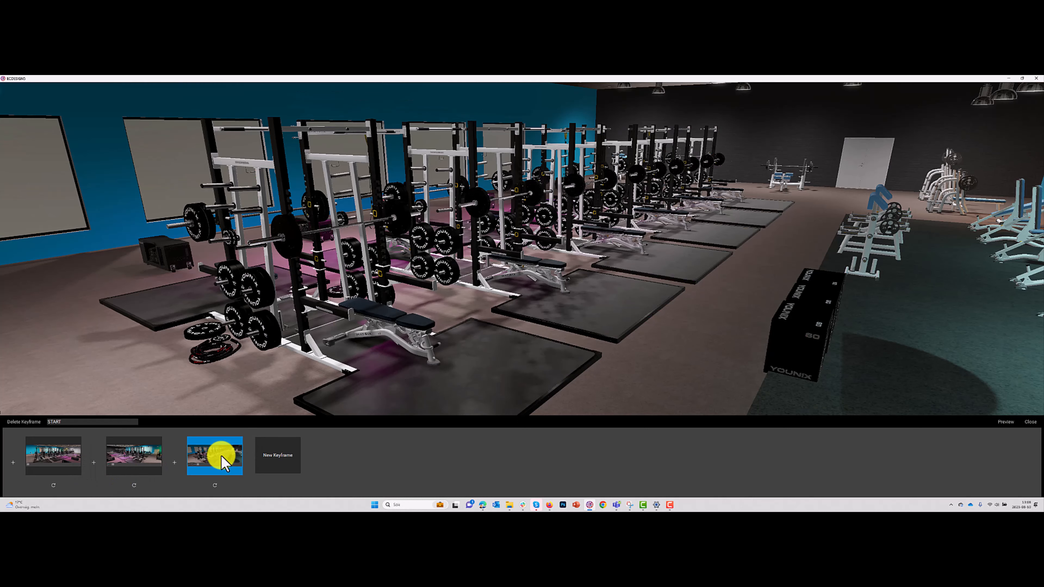
pyautogui.moveTo(337, 382); pyautogui.dragTo(307, 384, button='right')
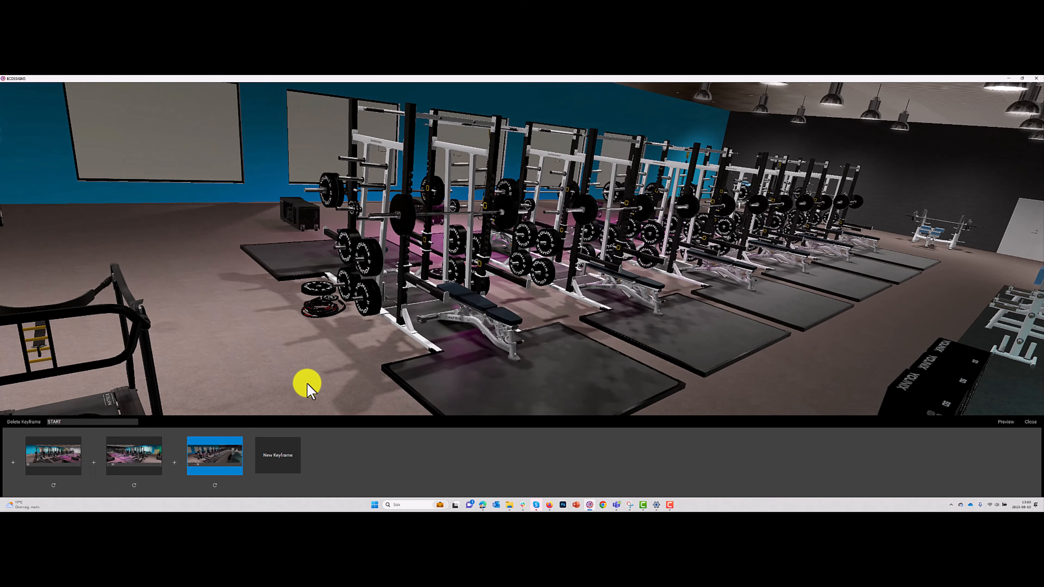
pyautogui.press('e')
pyautogui.moveTo(307, 383); pyautogui.dragTo(335, 390, button='right')
pyautogui.press('s')
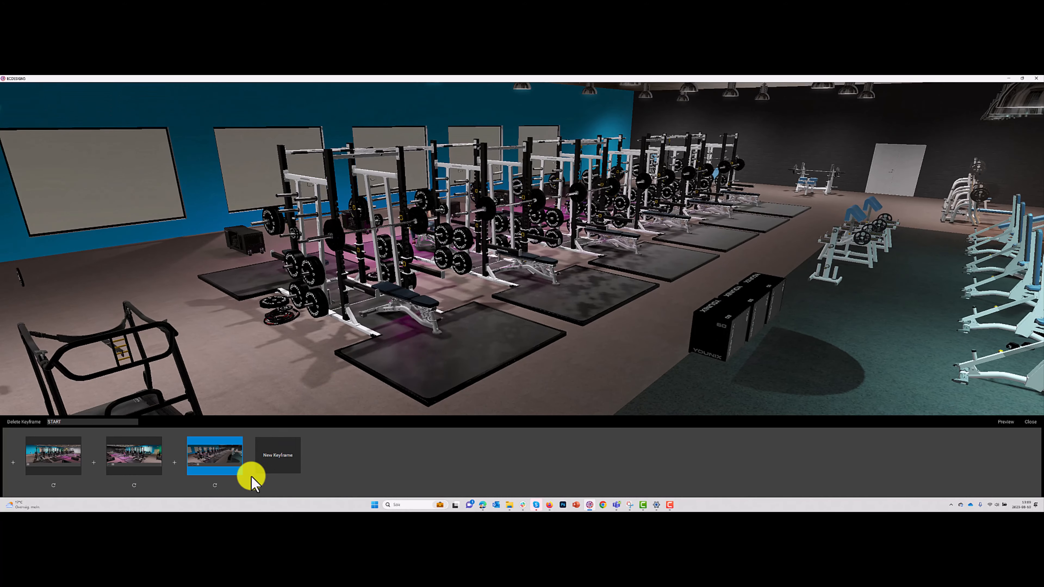
pyautogui.click(214, 485)
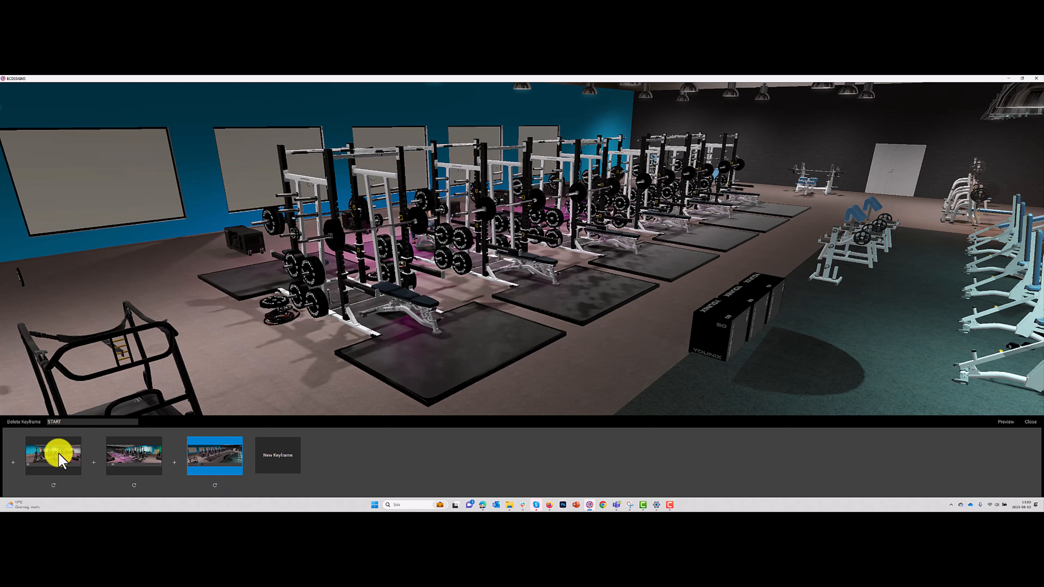
# Close the keyframe editor and select the START clip on the timeline to show its properties.
pyautogui.click(1030, 422)
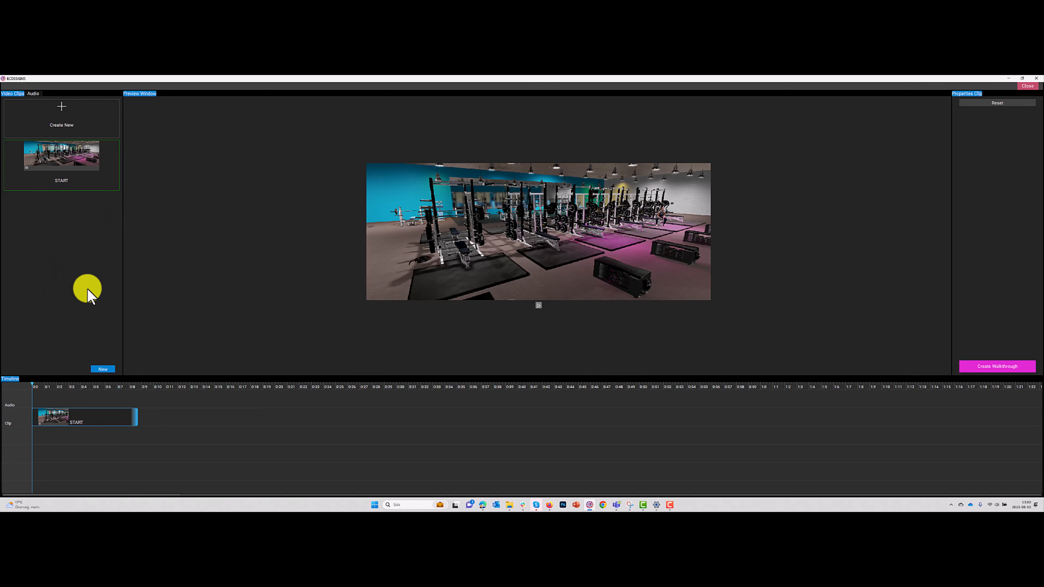
pyautogui.click(87, 422)
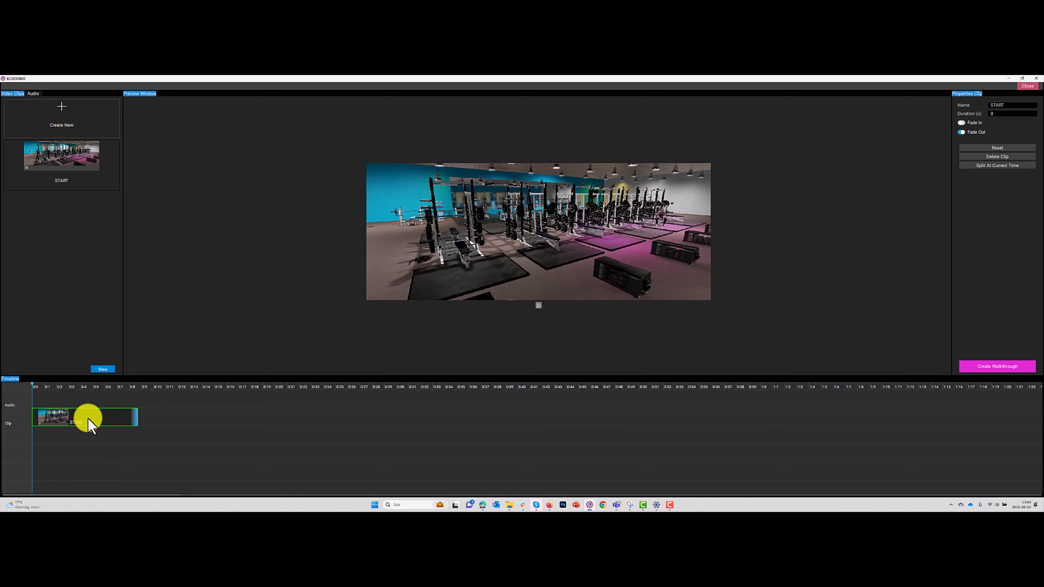
pyautogui.moveTo(87, 421)
pyautogui.mouseDown()
pyautogui.moveTo(147, 419)
pyautogui.moveTo(80, 422)
pyautogui.mouseUp()
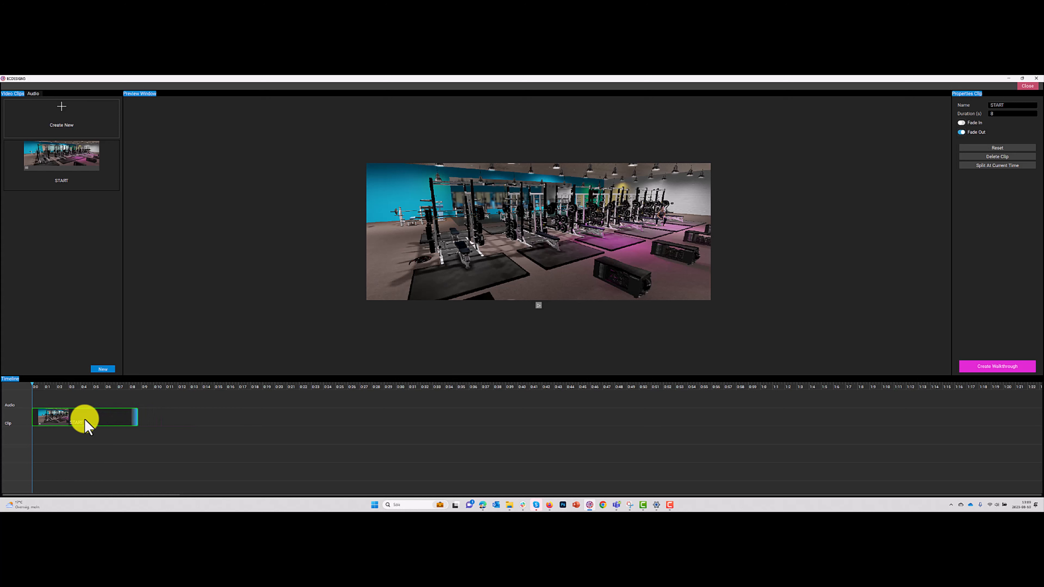